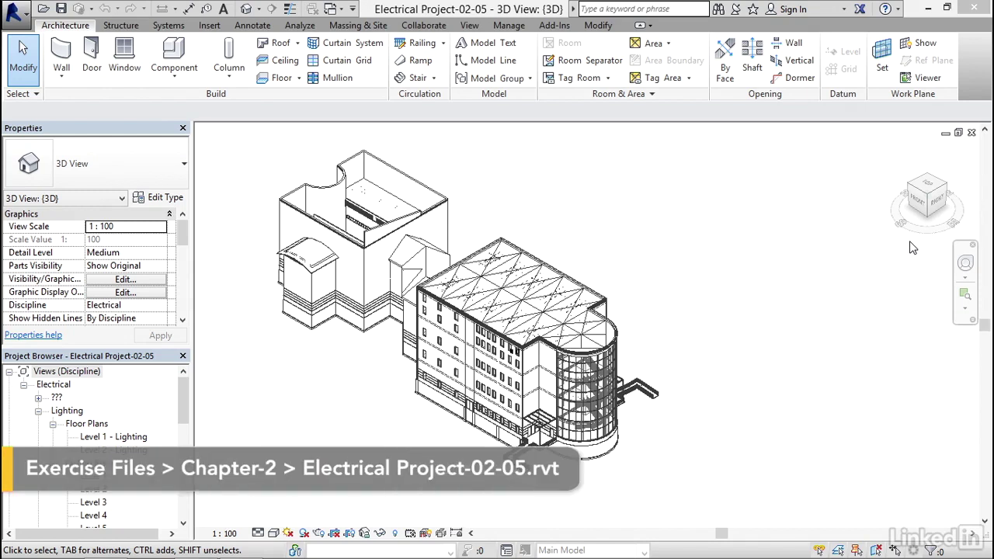
Step: Open the Level 1 reflected ceiling plan and zoom in on the office ceiling grid
left_click(67, 371)
scroll(90, 412, "down", 1)
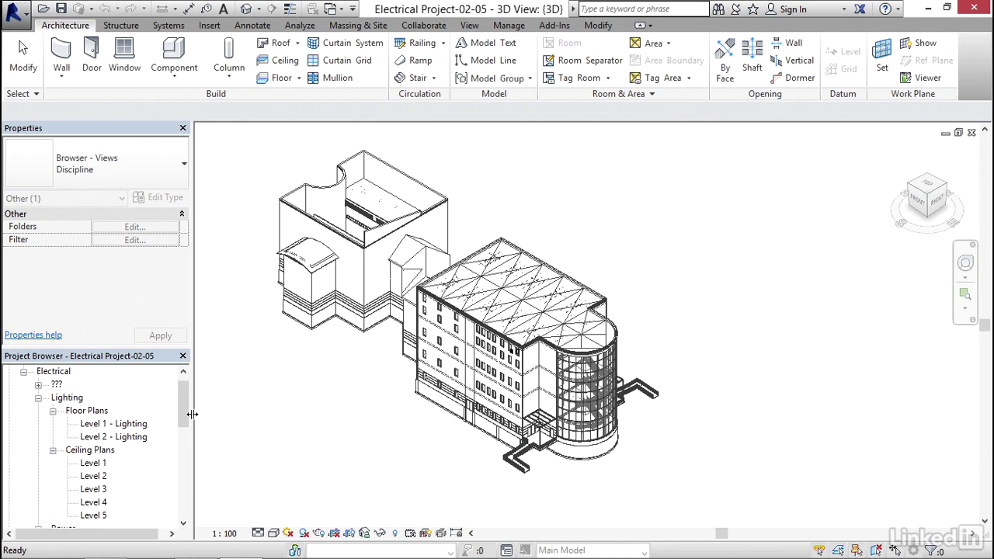
scroll(179, 412, "down", 1)
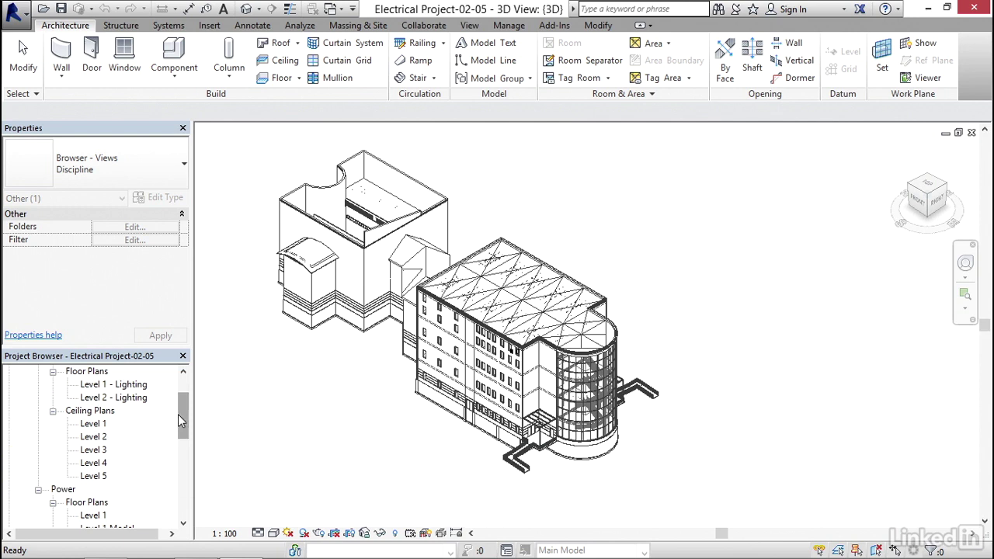
scroll(180, 413, "up", 1)
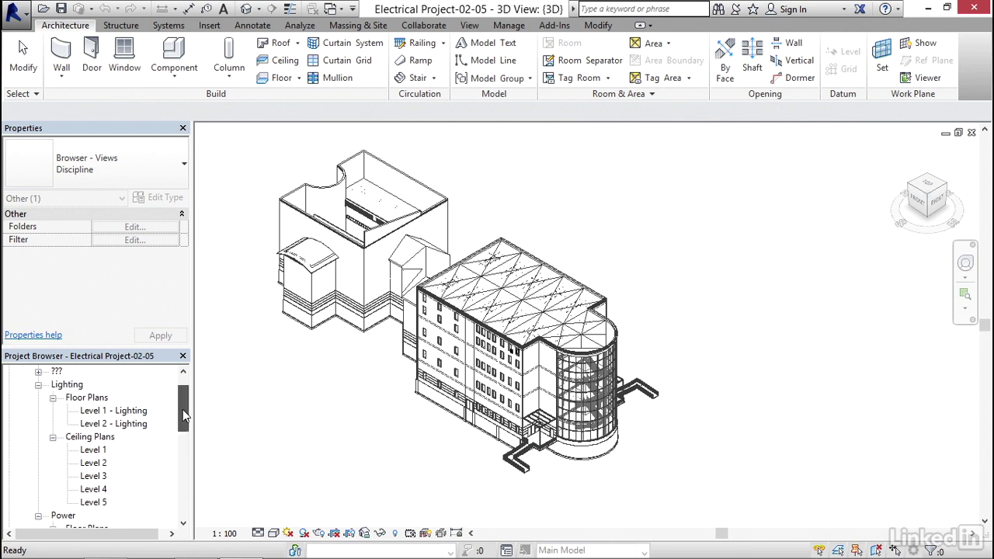
double_click(91, 450)
scroll(458, 243, "up", 5)
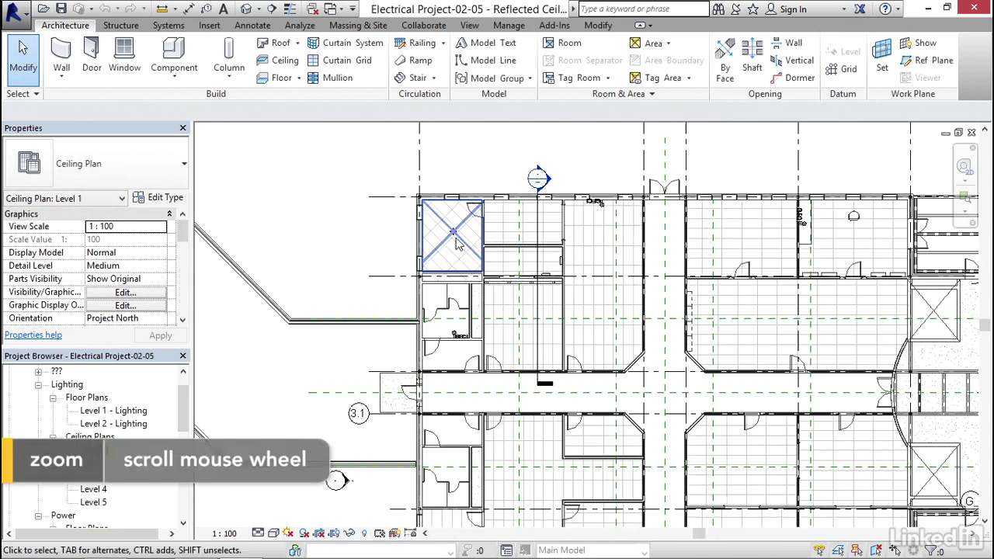
scroll(460, 239, "up", 2)
middle_click_drag(464, 226, 456, 242)
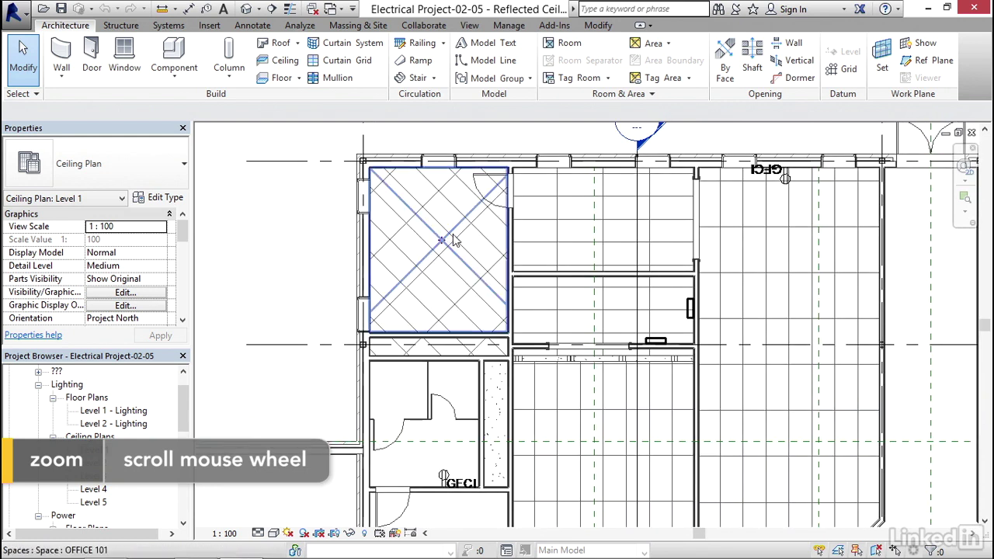
middle_click_drag(464, 244, 457, 243)
left_click(167, 25)
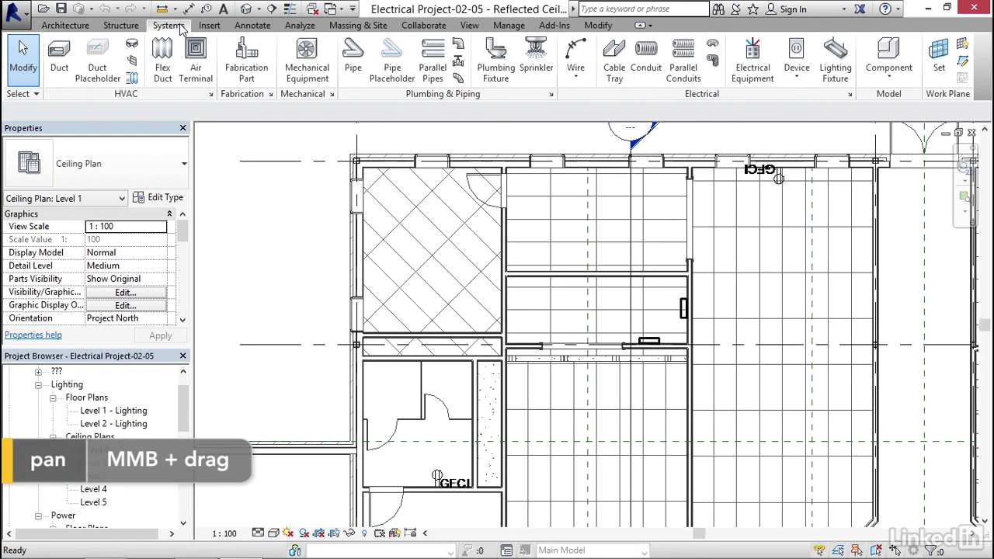
Step: Start placing a lighting fixture of type 500x1200 - 120, set to Place on Face
left_click(832, 68)
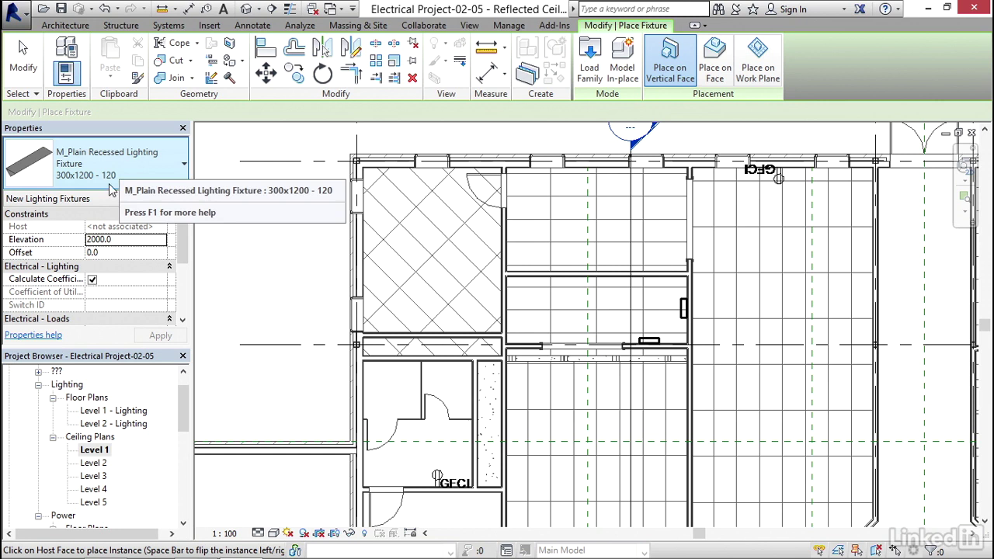
left_click(158, 171)
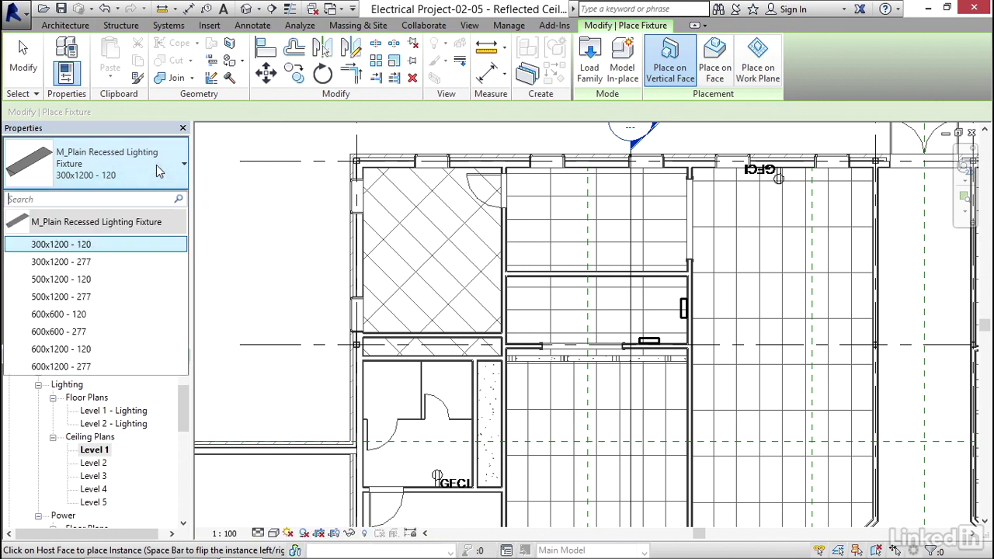
left_click(106, 281)
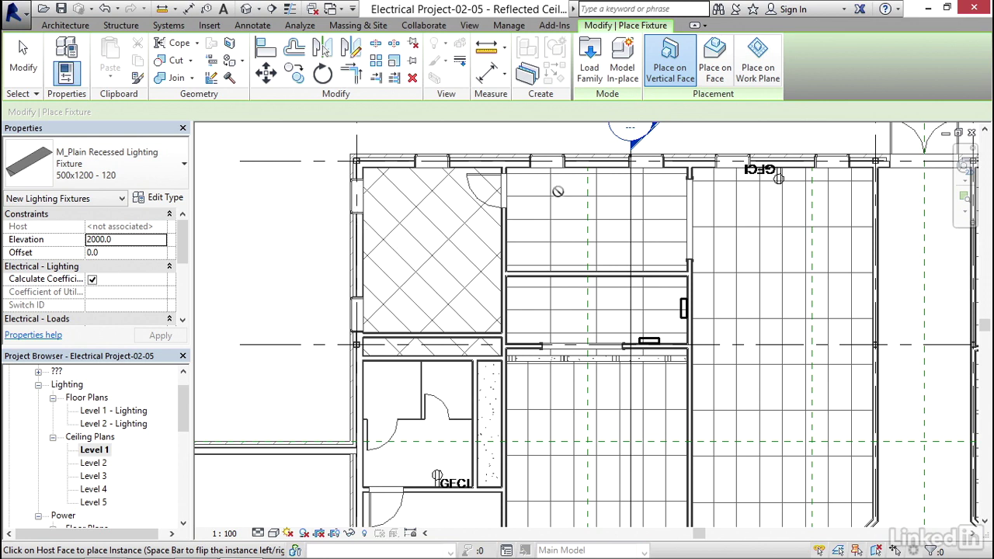
left_click(715, 71)
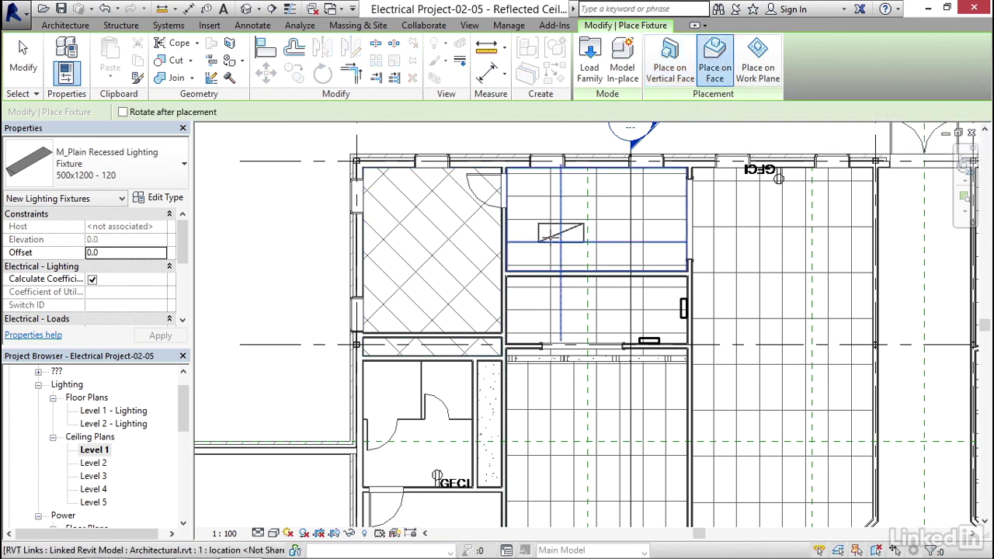
scroll(553, 239, "up", 2)
scroll(553, 239, "up", 2)
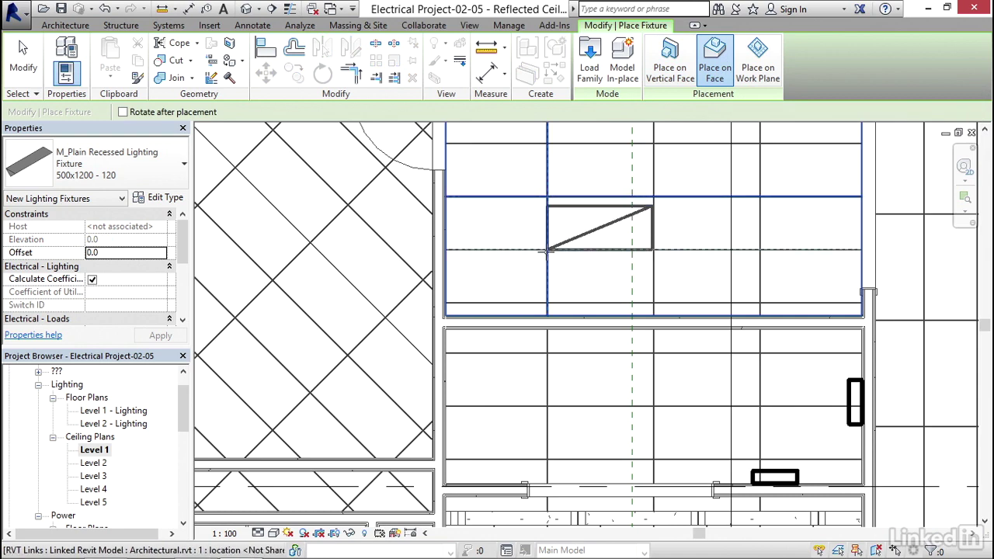
Step: Rename the recessed fixture type to 610x1219 - 120
left_click(156, 199)
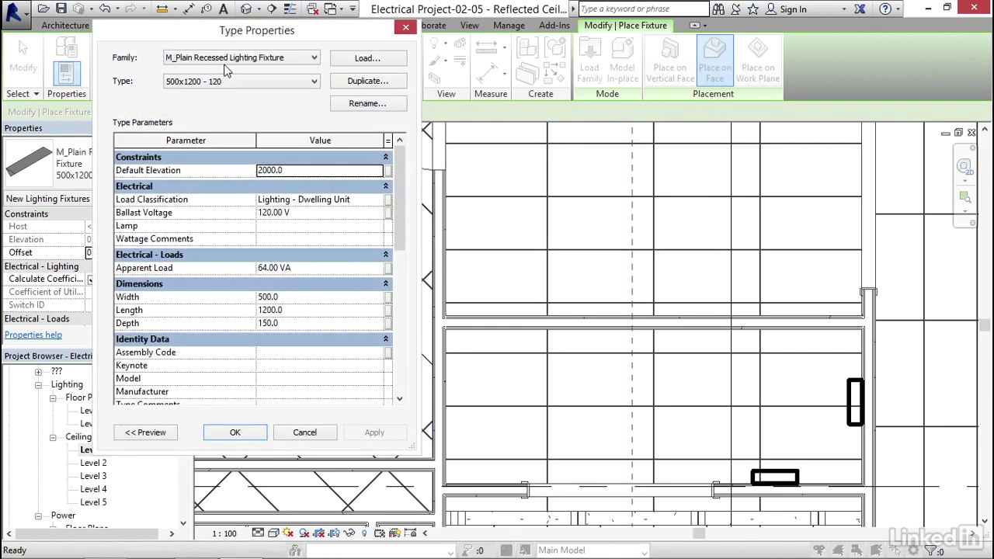
left_click(357, 104)
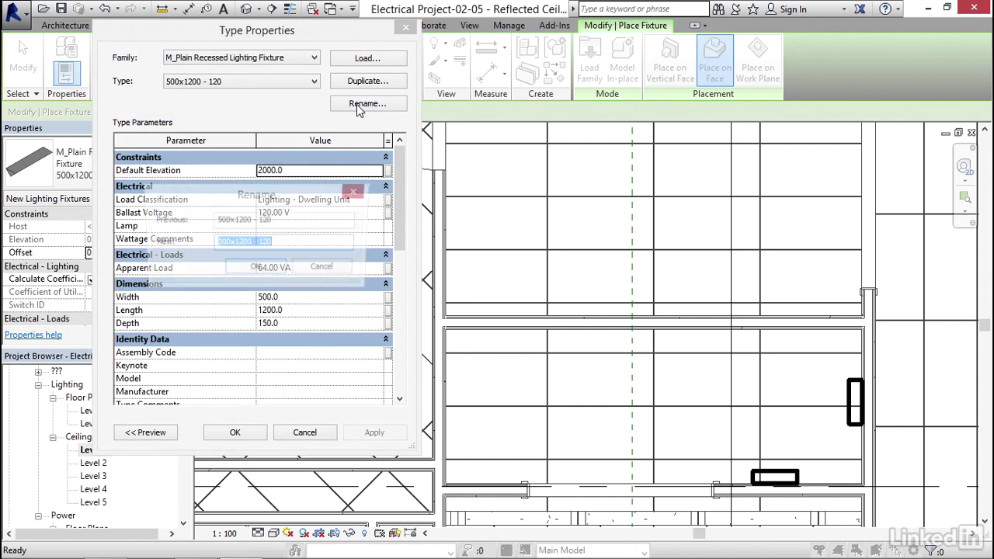
left_click(234, 242)
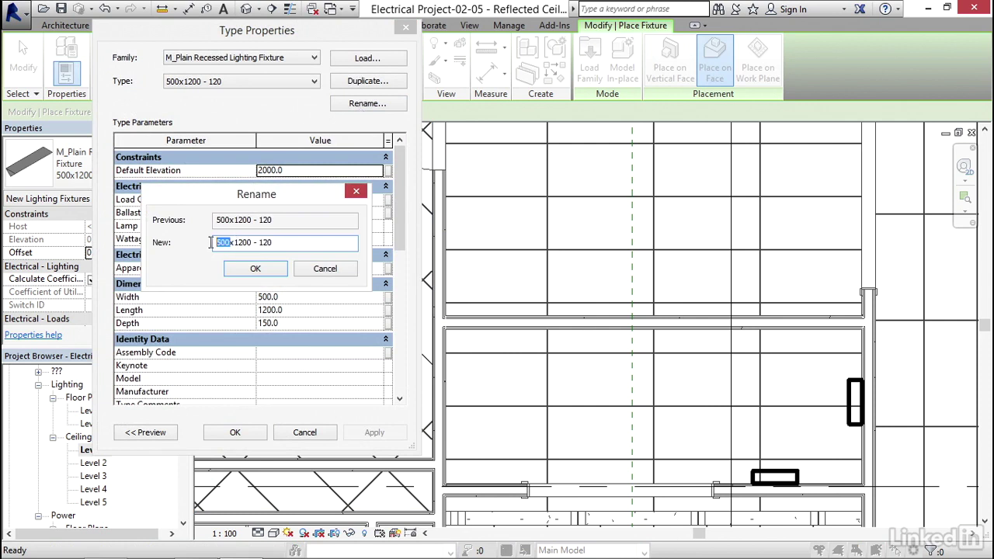
type("610x")
type("19")
left_click(264, 269)
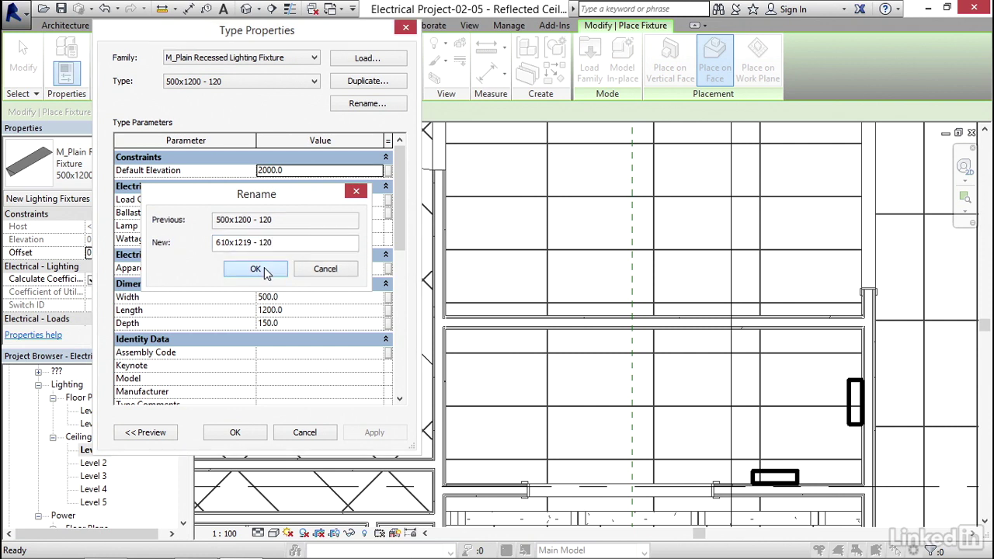
Step: Set the fixture type's Width to 610.0 and Length to 1219.0
left_click(294, 297)
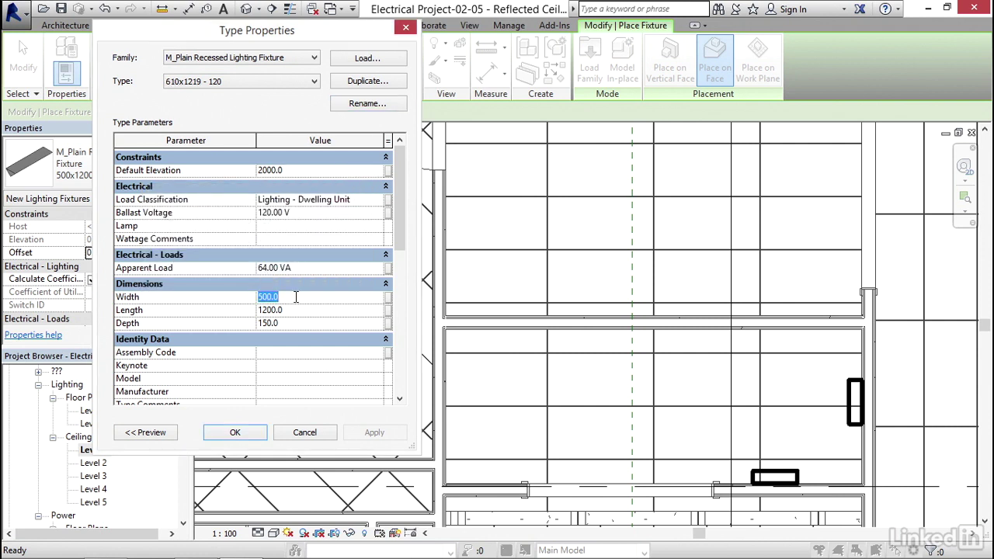
type("610")
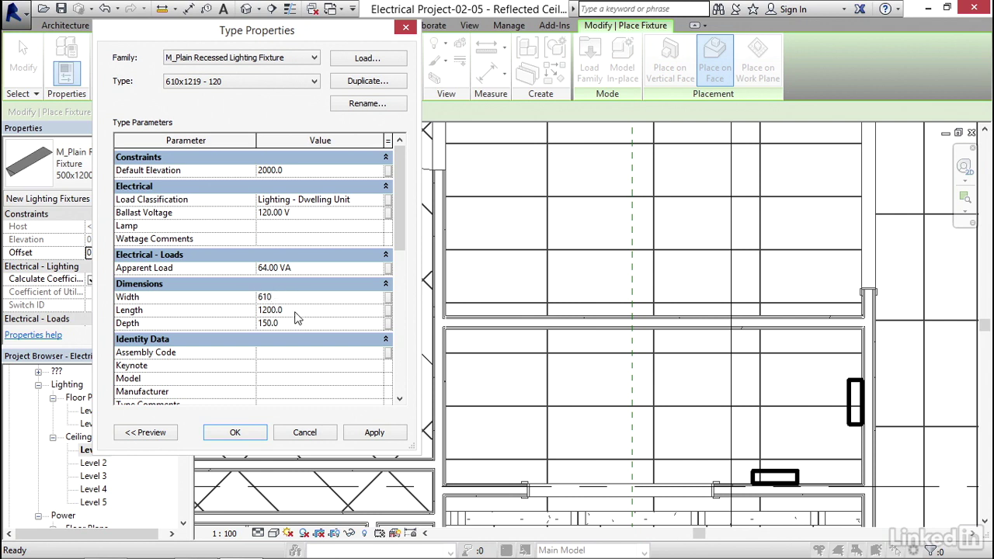
left_click(296, 312)
type("1219")
left_click(373, 433)
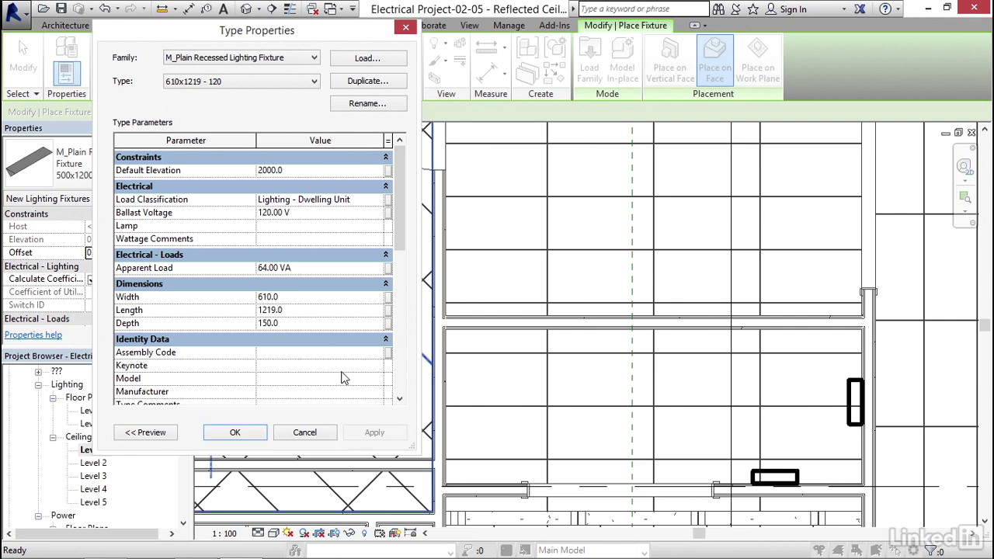
Step: Accept the type changes and place a 610x1219 - 120 fixture on the office ceiling grid
left_click(234, 432)
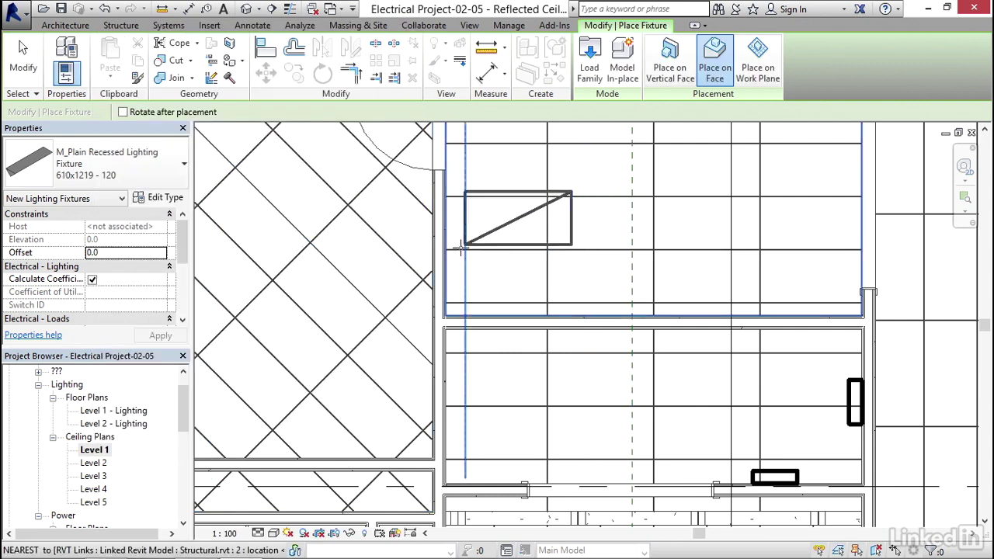
scroll(519, 242, "down", 2)
middle_click_drag(519, 242, 491, 285)
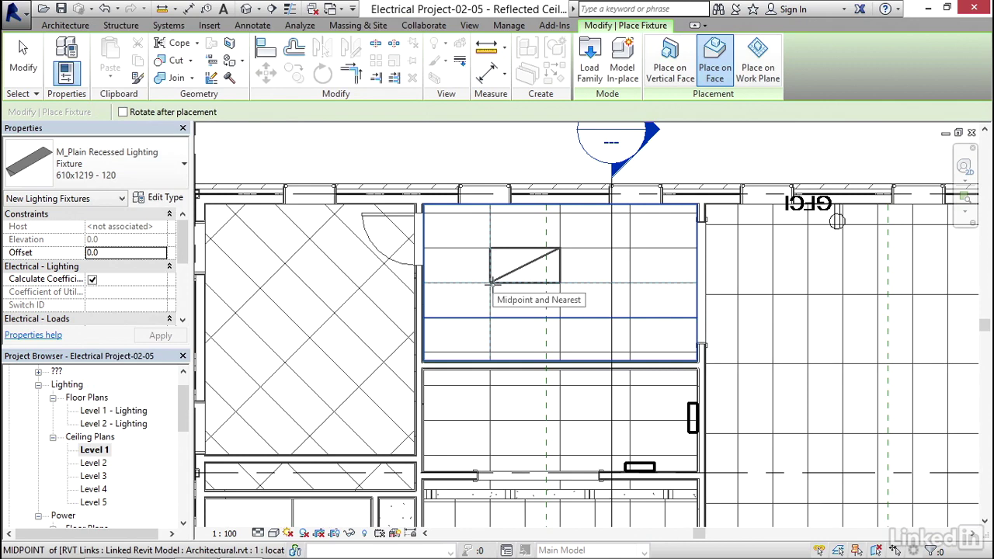
left_click(490, 247)
middle_click_drag(514, 286, 509, 240)
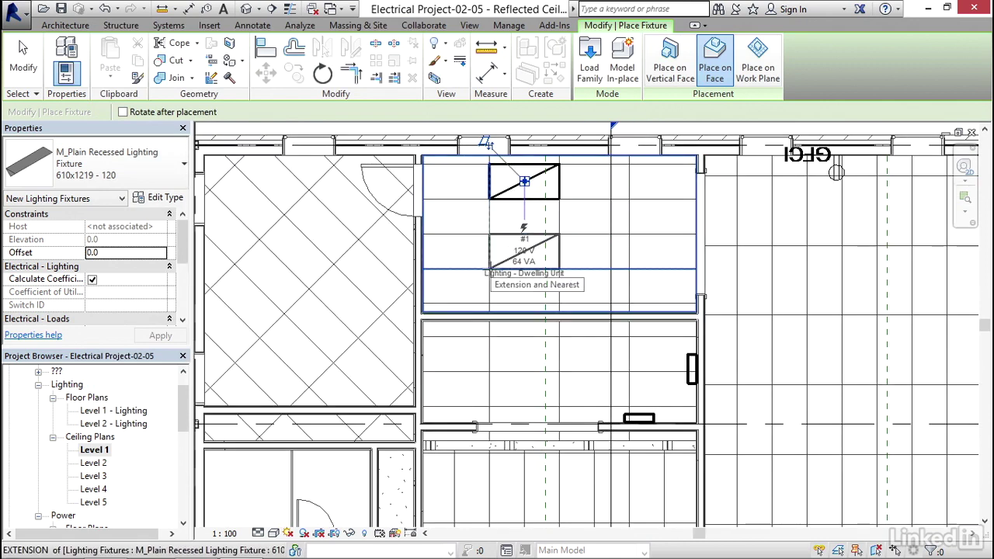
middle_click_drag(332, 295, 505, 299)
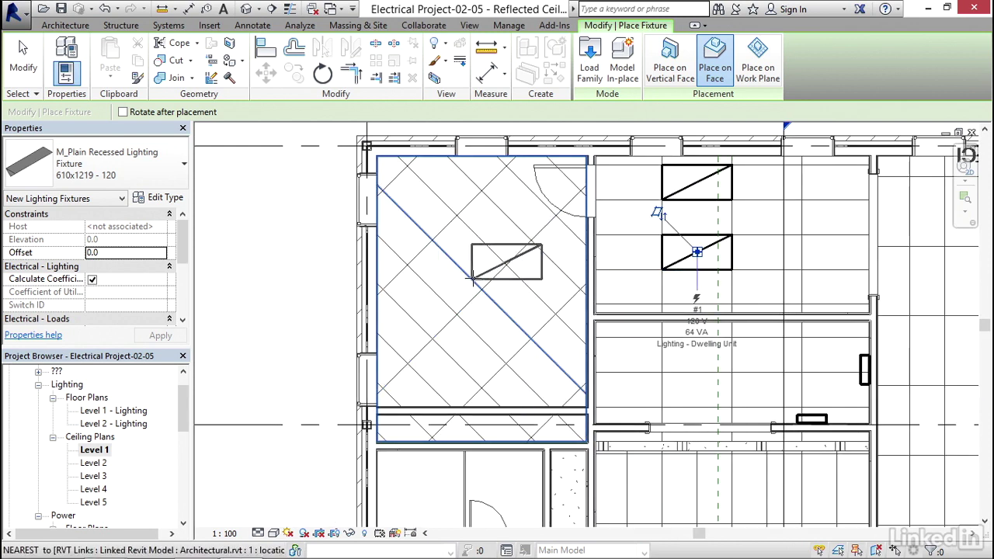
scroll(464, 269, "up", 3)
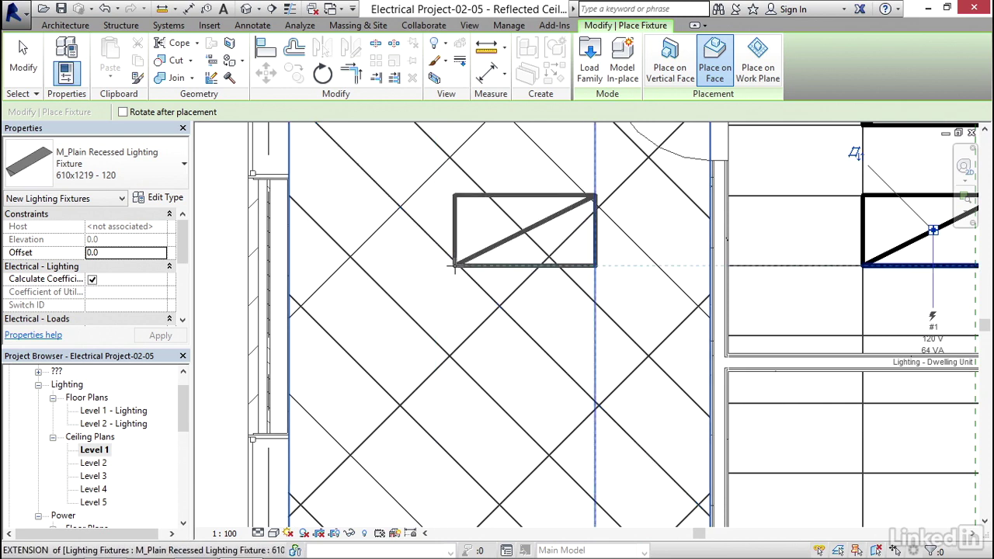
Step: Place a rotated 610x1219 fixture in the diagonally tiled room
key("space")
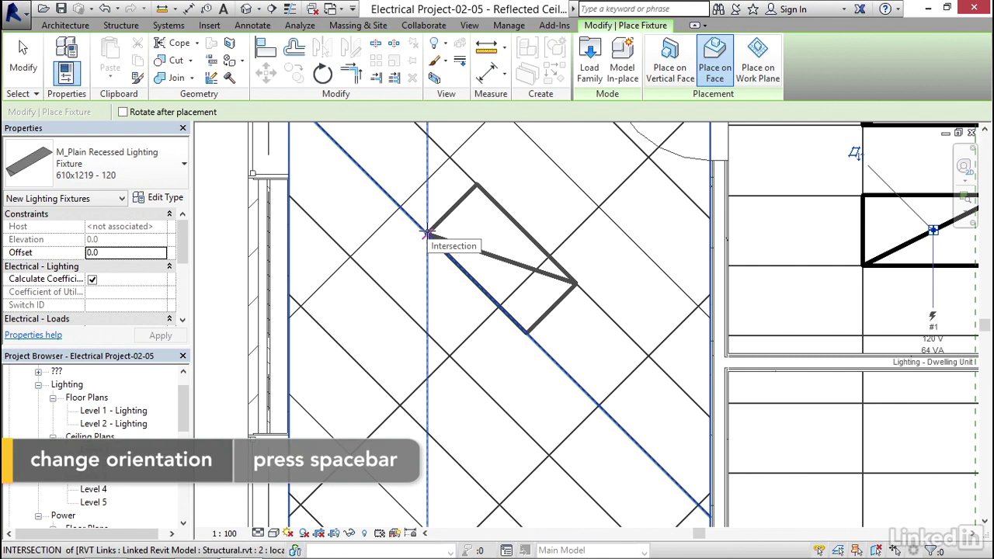
scroll(458, 236, "down", 3)
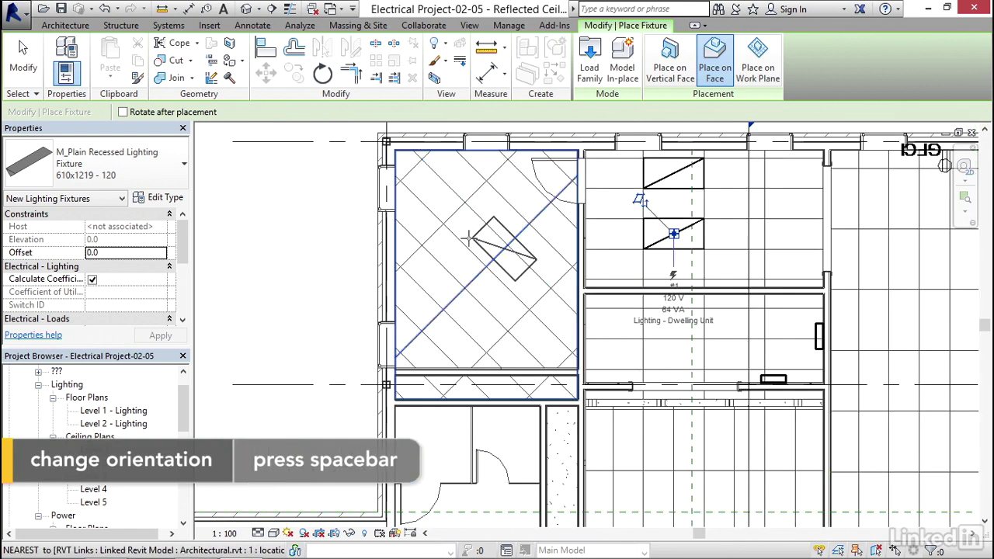
scroll(466, 236, "up", 2)
scroll(466, 236, "down", 3)
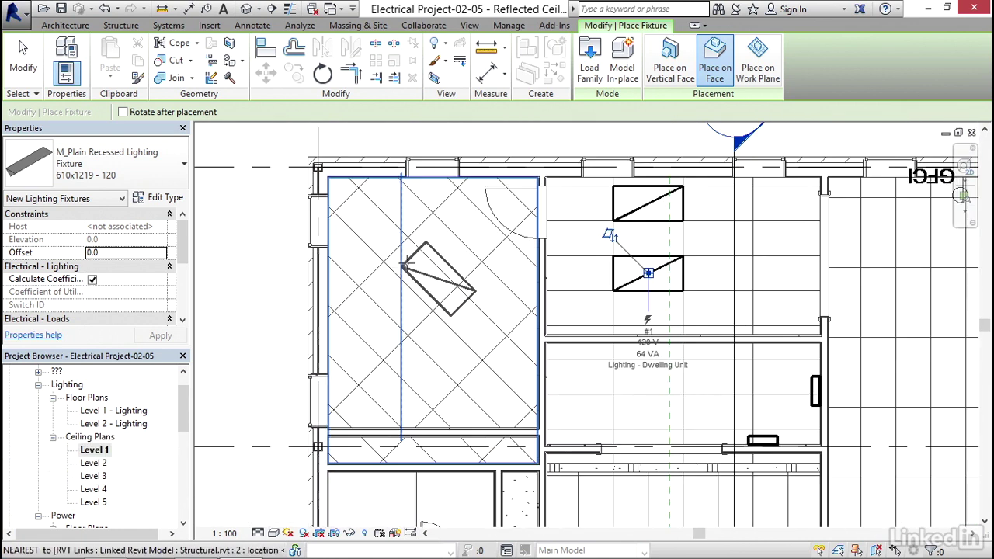
left_click(433, 214)
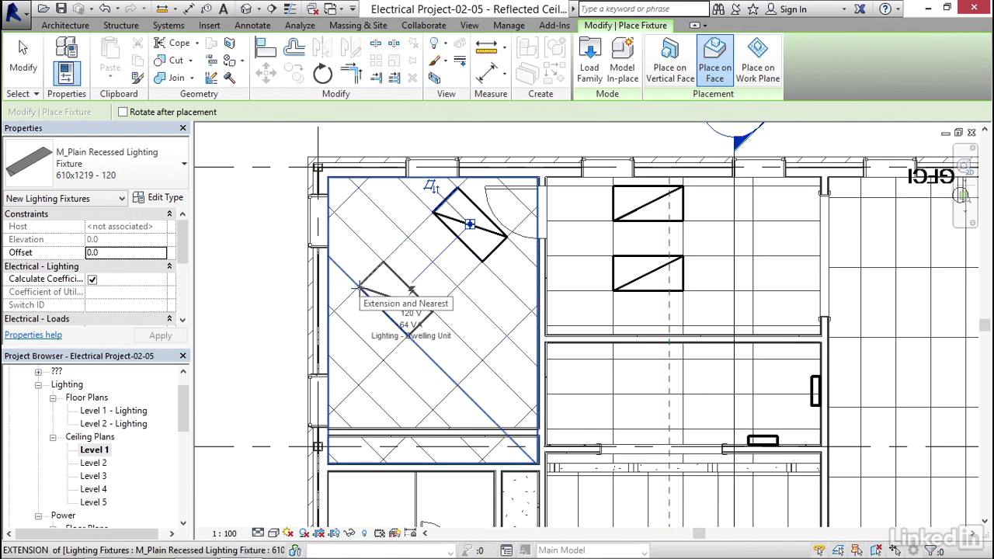
Step: Place four 610x1219 fixtures two-by-two on the lower room's ceiling grid
middle_click_drag(359, 289, 249, 18)
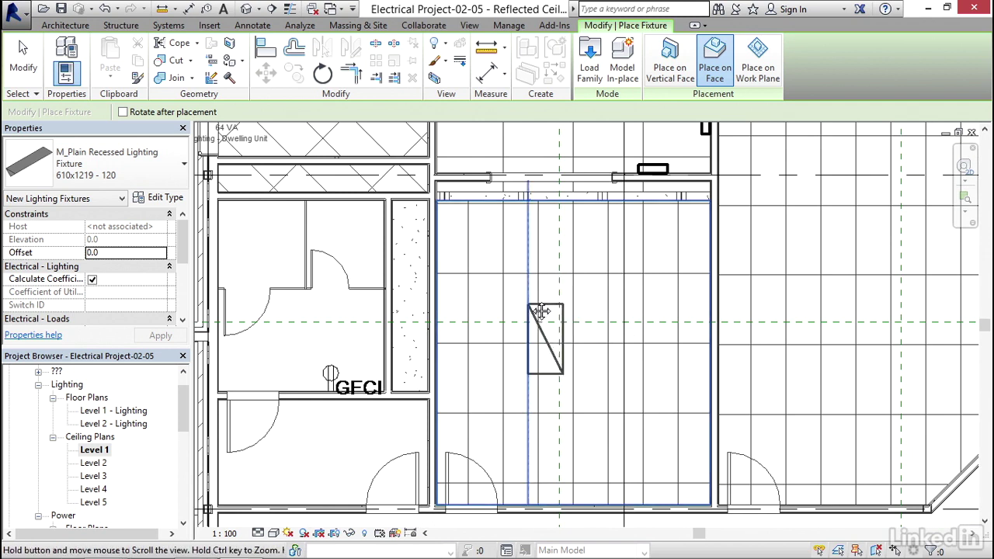
middle_click_drag(497, 326, 499, 300)
left_click(472, 317)
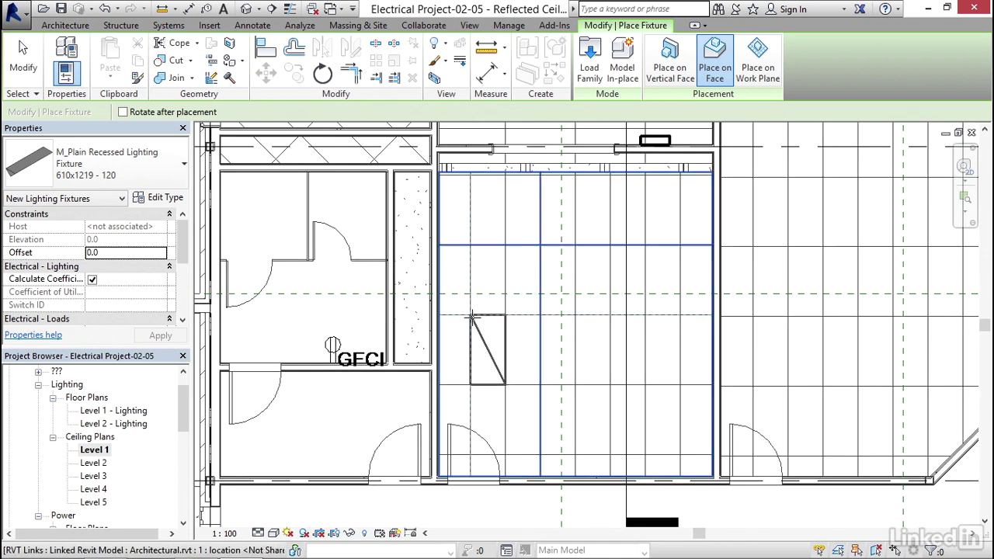
left_click(576, 315)
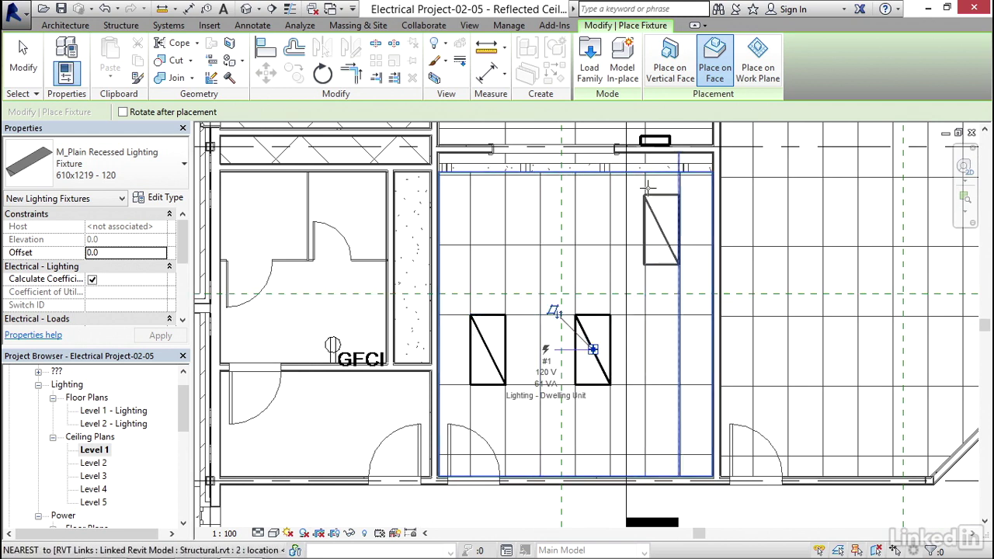
scroll(648, 178, "up", 4)
left_click(642, 163)
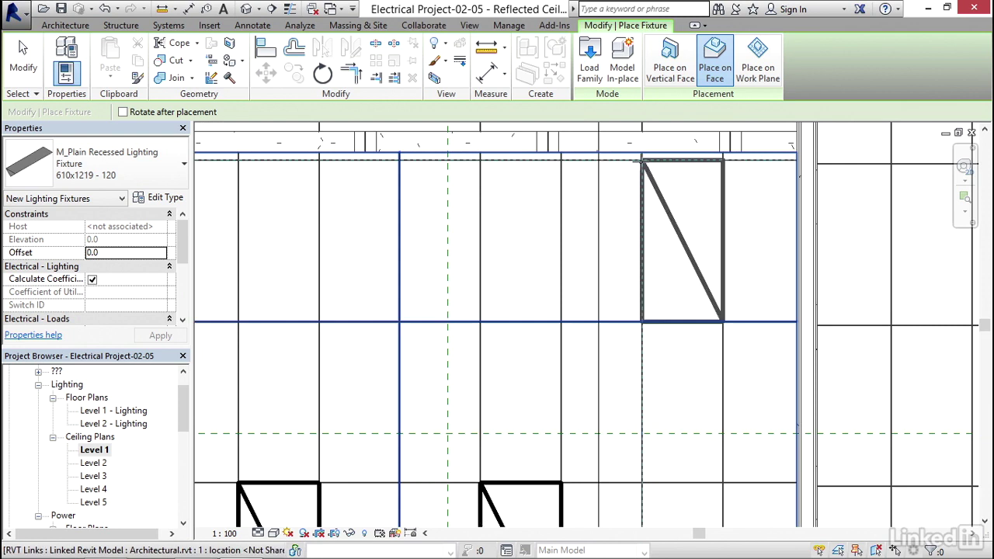
scroll(636, 179, "down", 2)
middle_click_drag(411, 203, 497, 203)
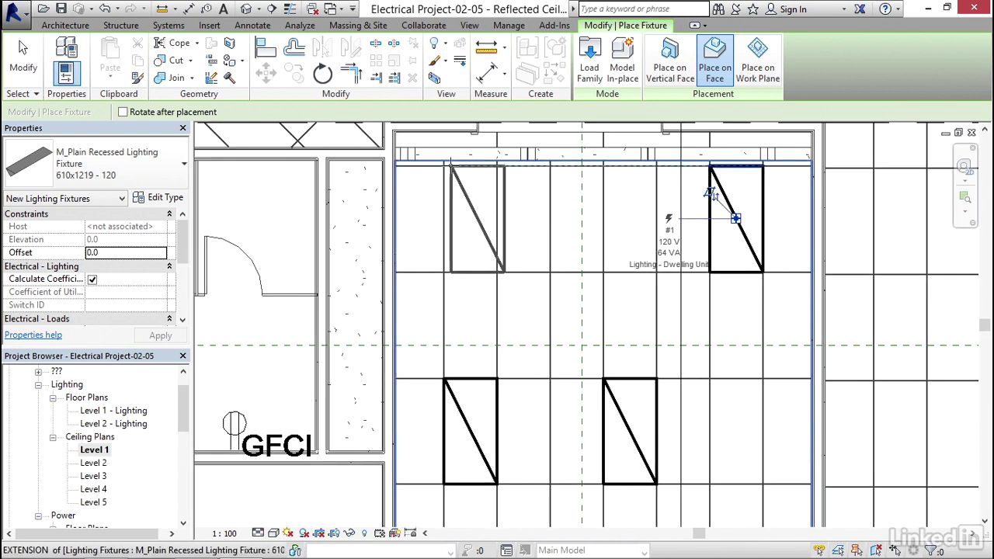
left_click(446, 167)
scroll(481, 229, "down", 6)
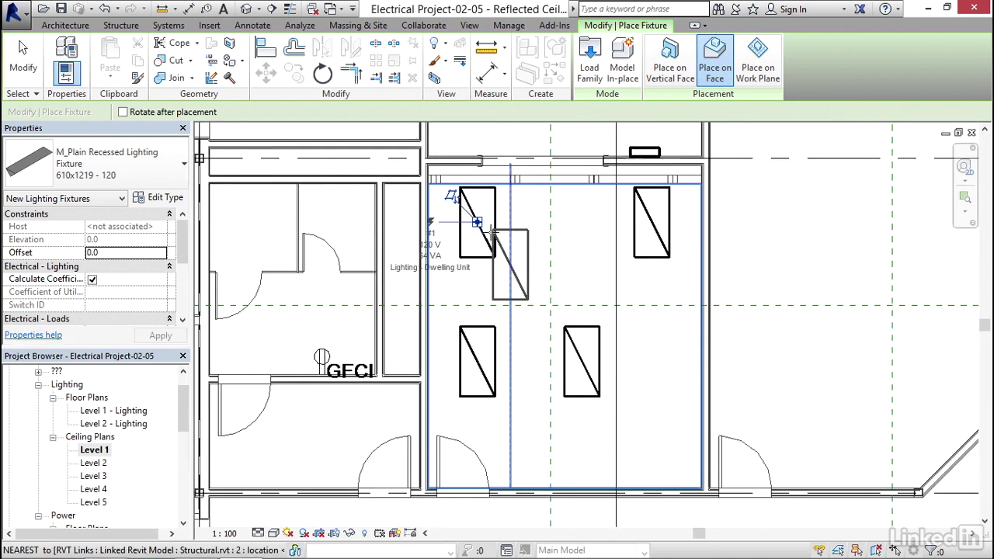
middle_click_drag(549, 317, 415, 399)
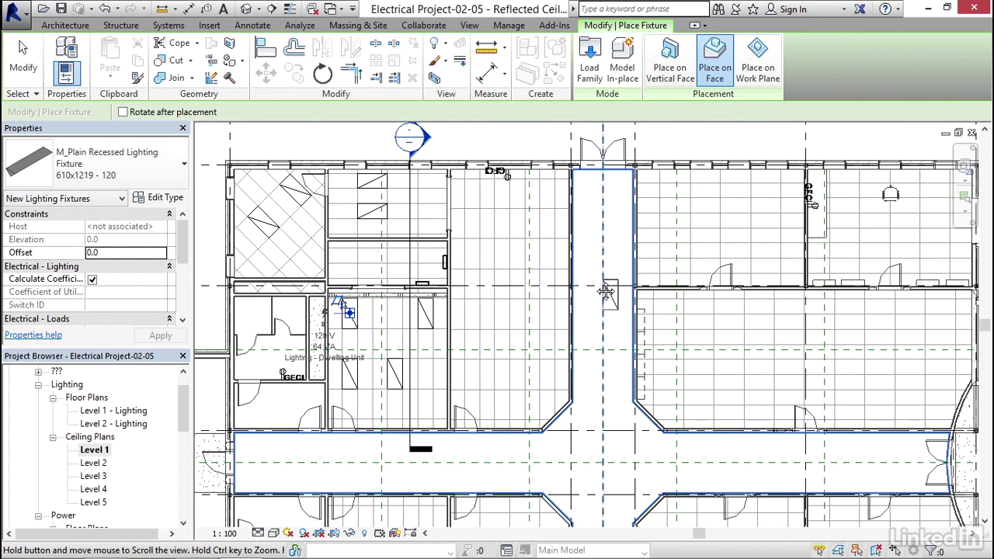
Step: Place one fixture rotated 90° to landscape on the chair room's grid, then end placement
middle_click_drag(607, 295, 435, 318)
scroll(702, 241, "up", 3)
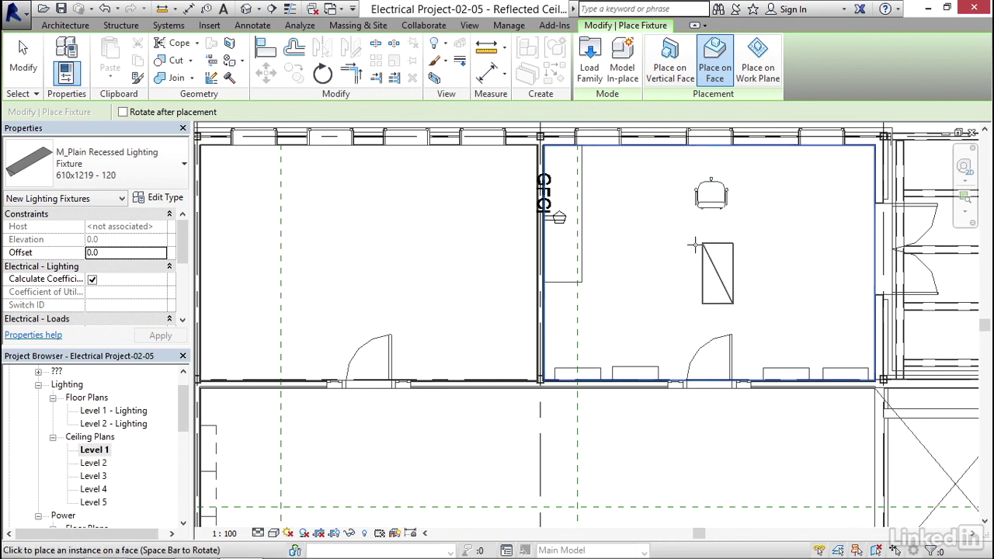
scroll(683, 247, "up", 2)
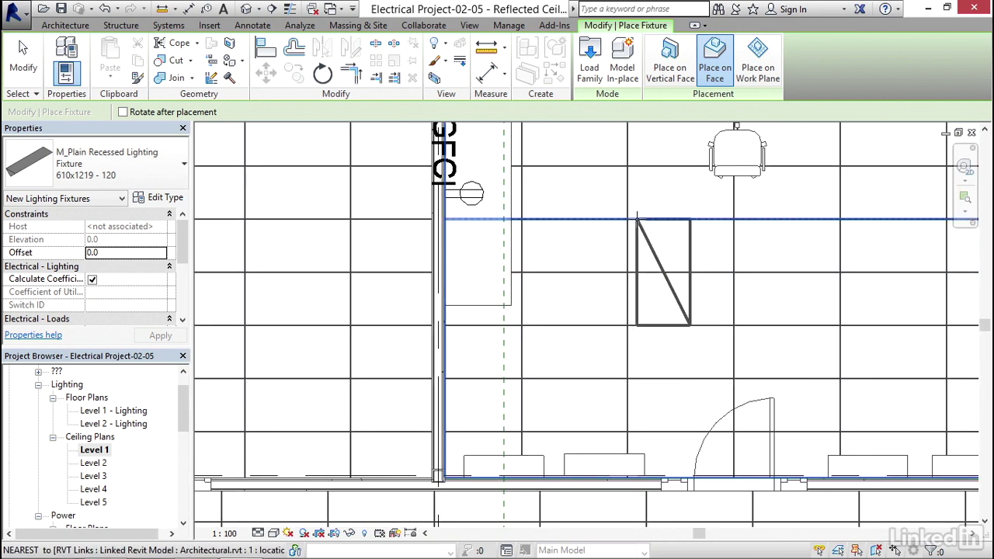
key("space")
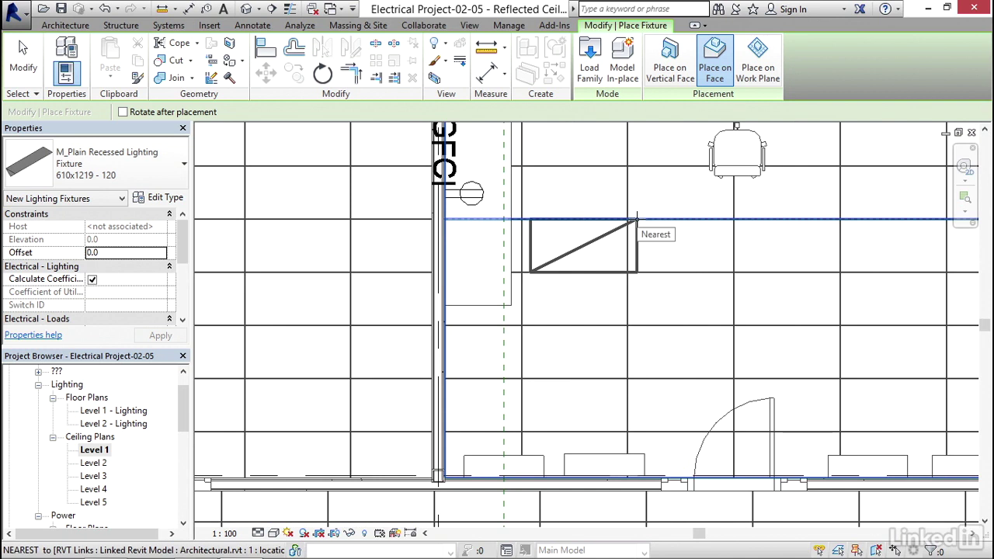
left_click(733, 221)
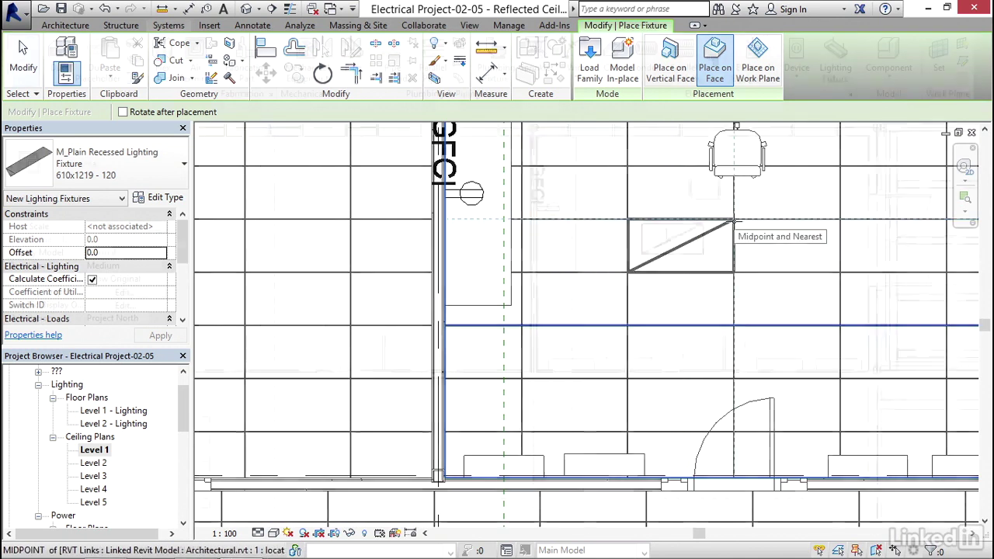
key("Escape")
key("Escape")
scroll(657, 227, "down", 4)
middle_click_drag(438, 270, 536, 272)
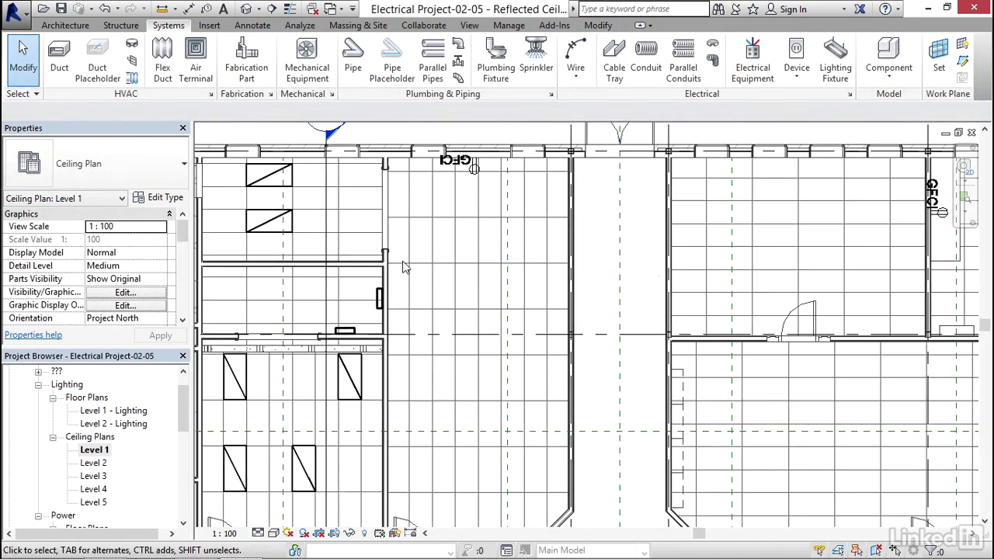
middle_click_drag(272, 233, 481, 236)
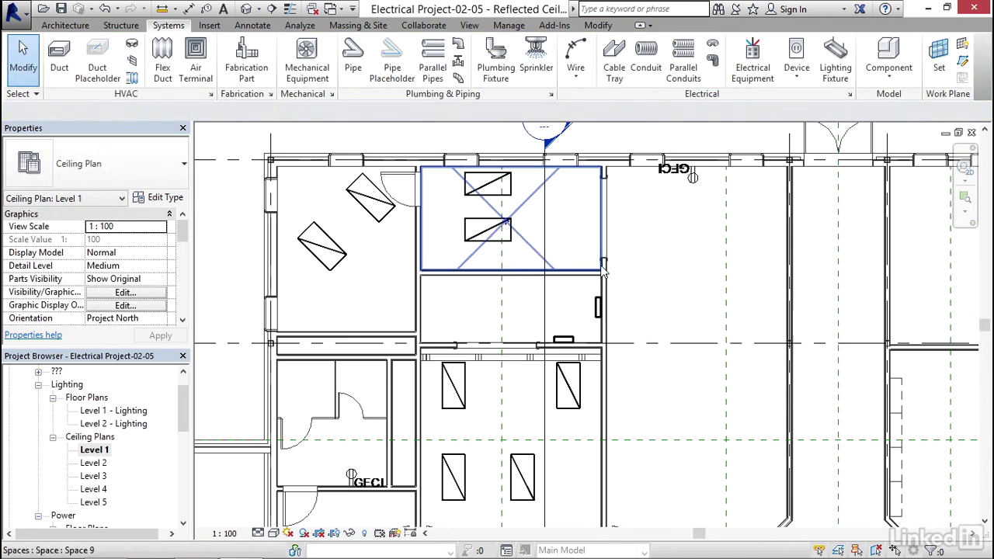
left_click(485, 235)
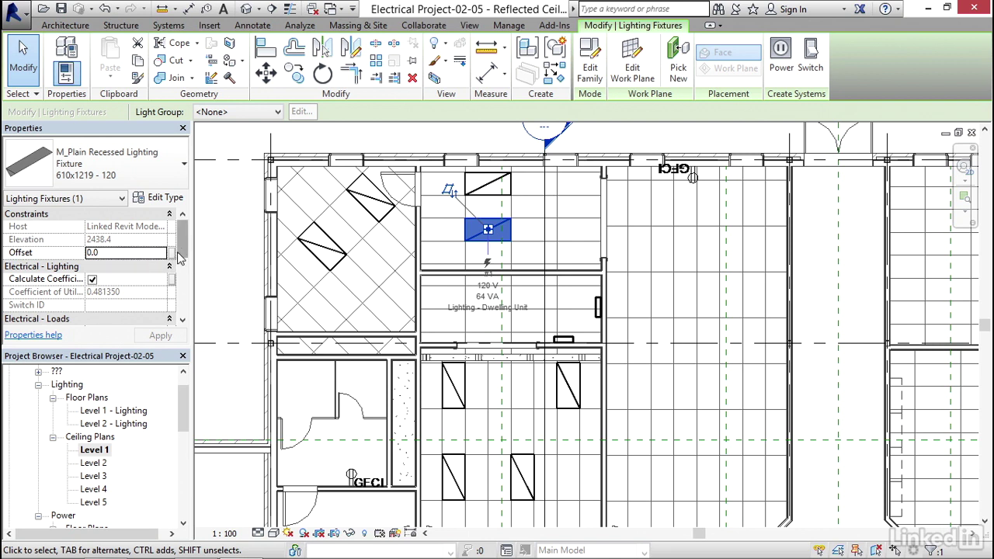
left_click_drag(183, 241, 185, 309)
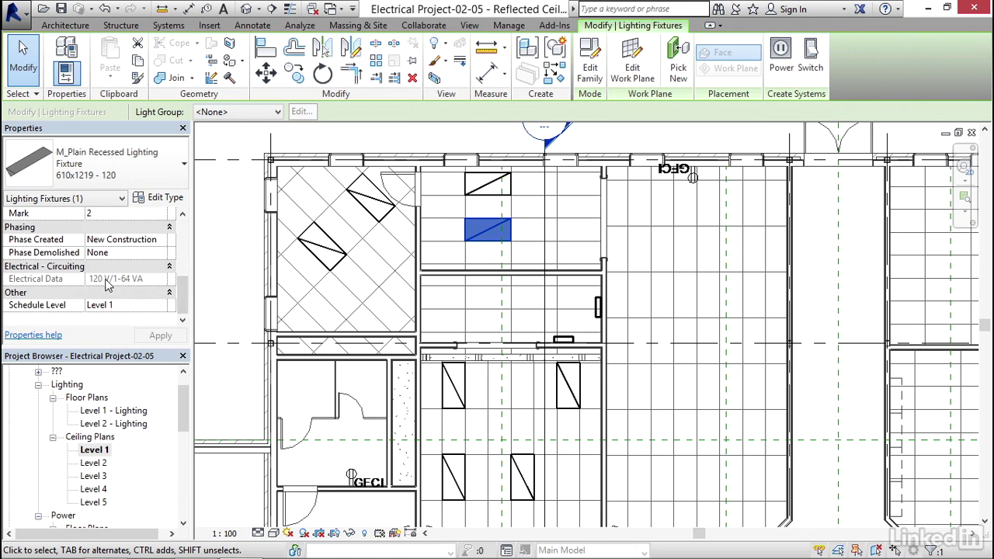
left_click_drag(180, 293, 184, 225)
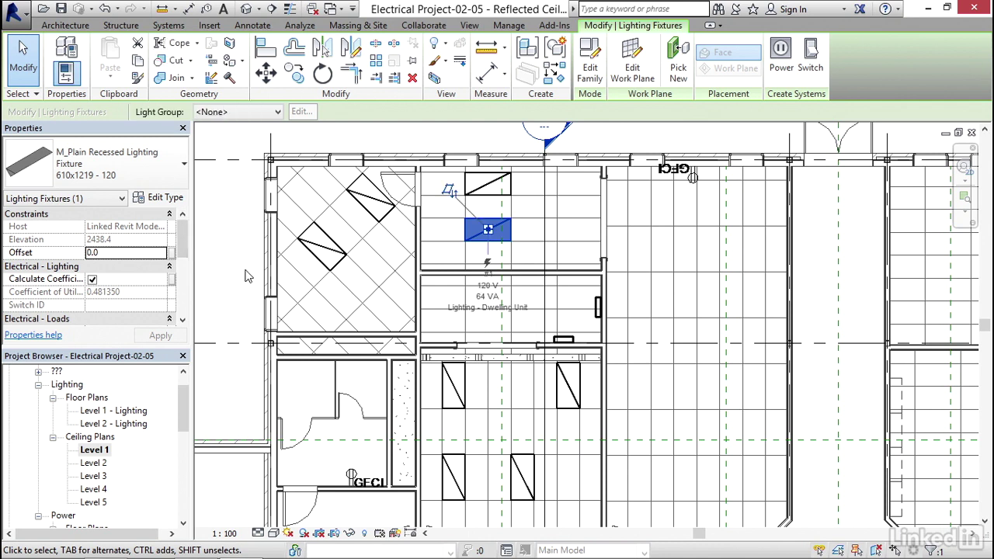
left_click(226, 233)
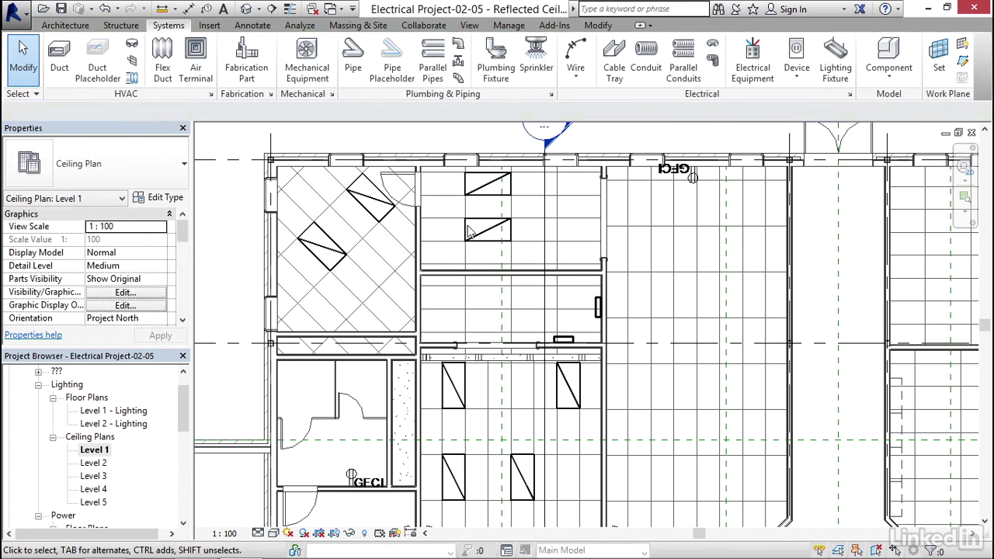
Step: Move the building section line left through the fixture rooms and slightly widen its view depth
middle_click_drag(545, 245, 525, 269)
left_click(527, 239)
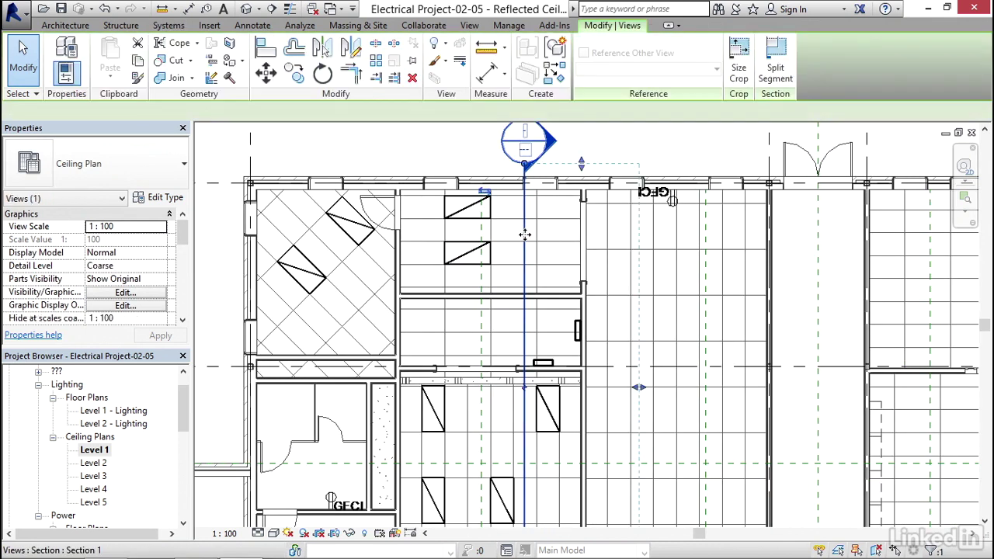
left_click_drag(526, 235, 462, 231)
scroll(462, 237, "down", 2)
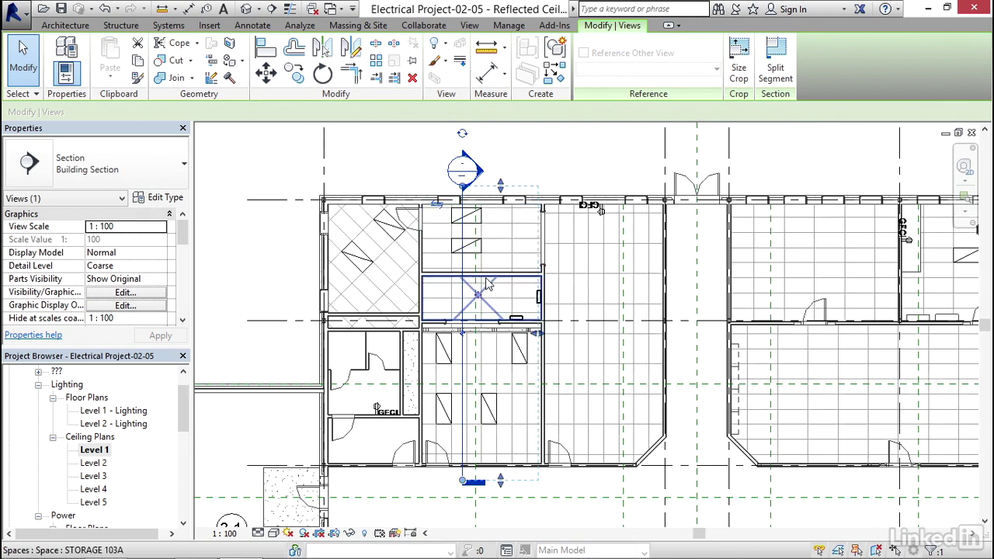
middle_click_drag(462, 247, 435, 212)
left_click_drag(519, 303, 525, 299)
key("Escape")
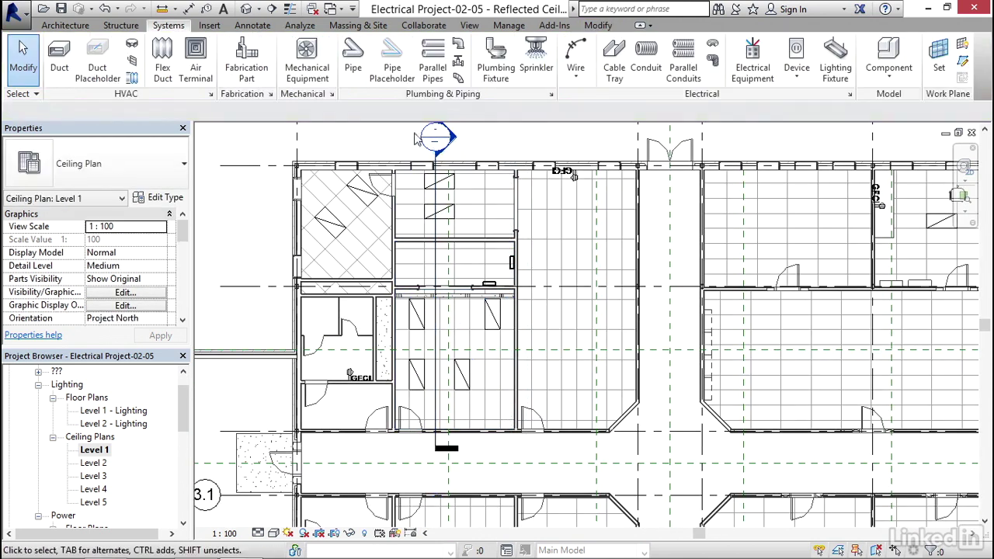
Step: Open Section 1 and zoom in on the fixtures in the Level 1 ceiling
double_click(437, 140)
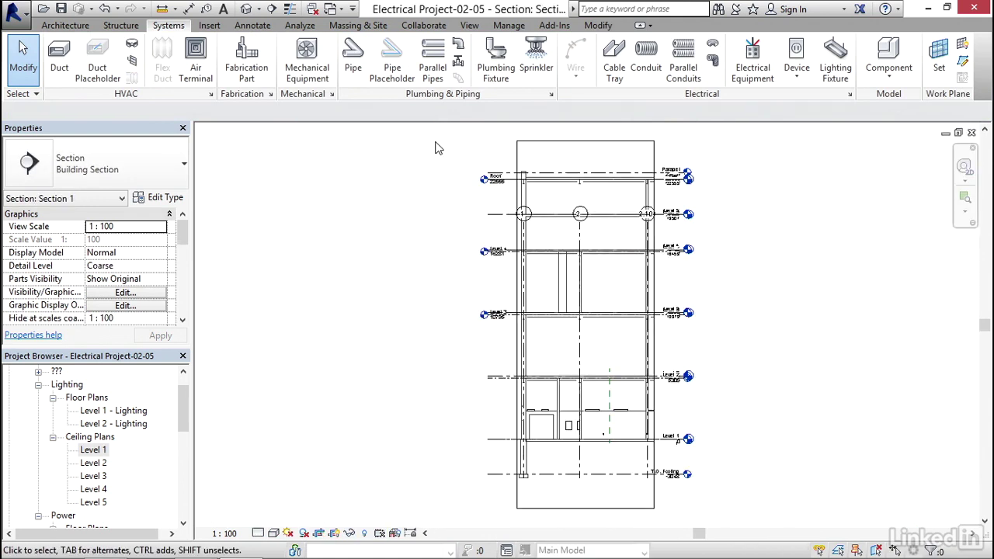
scroll(483, 337, "up", 6)
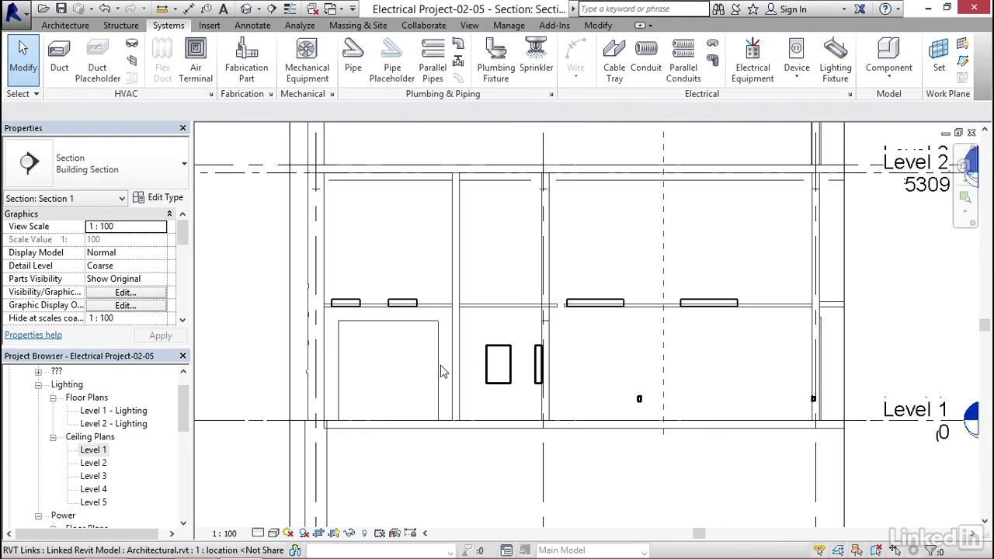
scroll(441, 372, "up", 2)
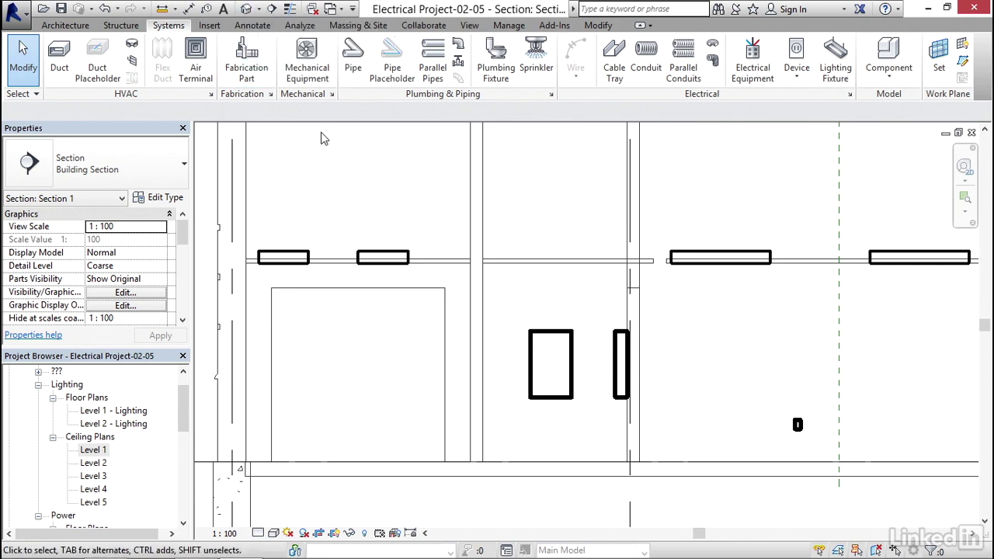
Step: Reopen the Level 1 ceiling plan and pan over the office's four recessed fixtures
double_click(95, 451)
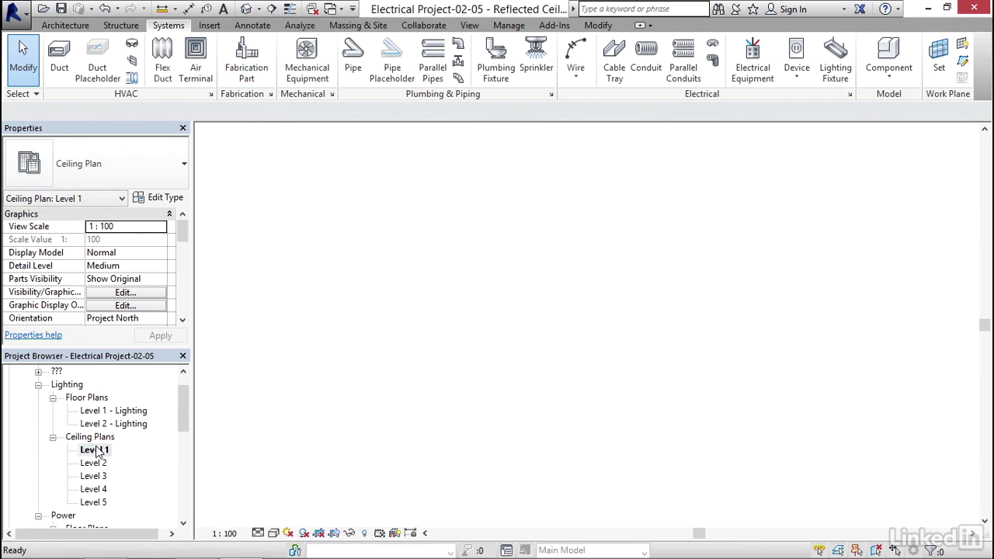
scroll(437, 347, "up", 2)
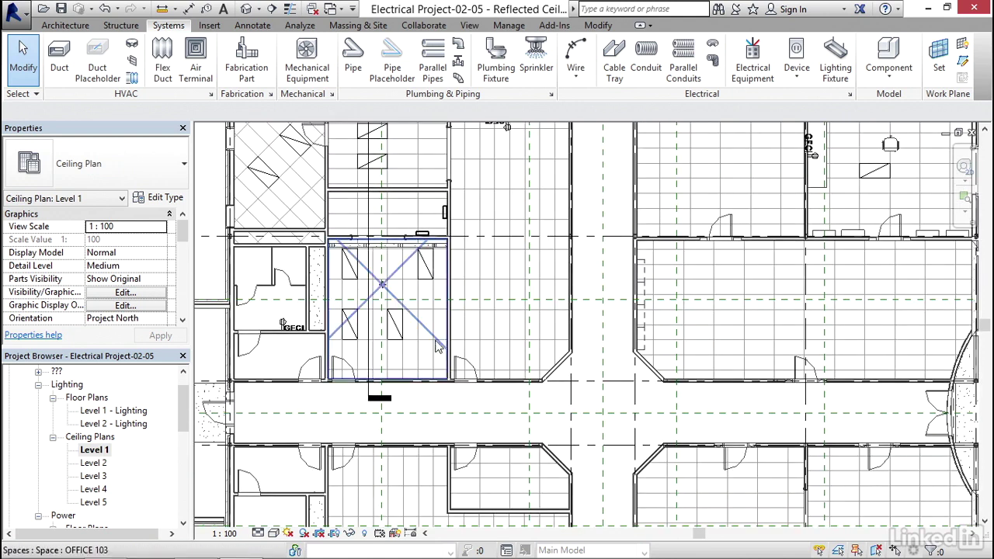
middle_click_drag(431, 280, 528, 287)
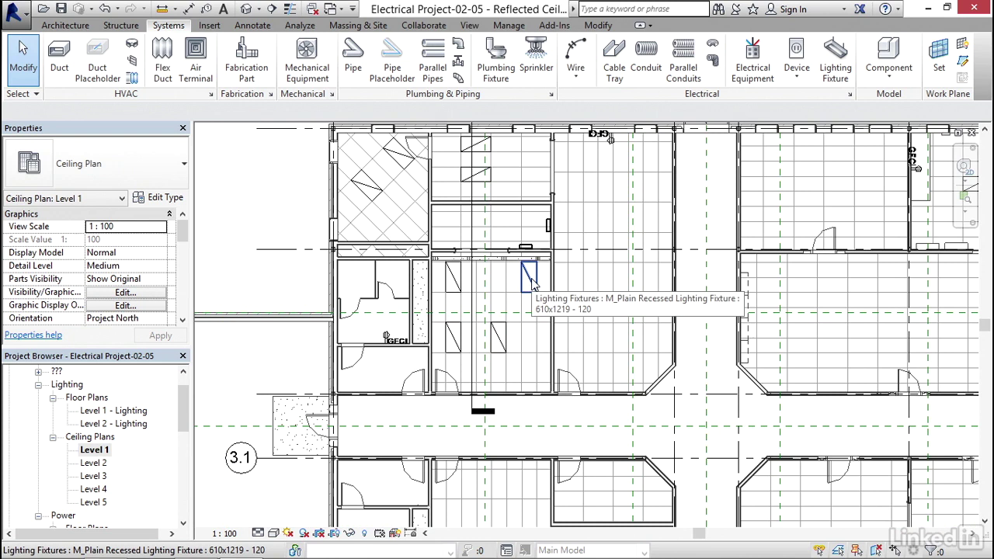
scroll(531, 280, "up", 3)
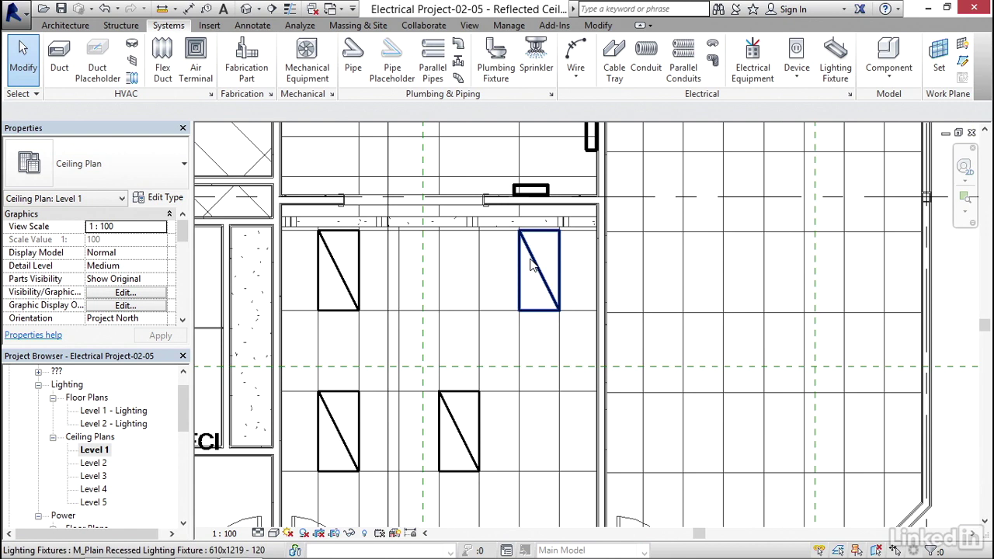
middle_click_drag(422, 251, 471, 278)
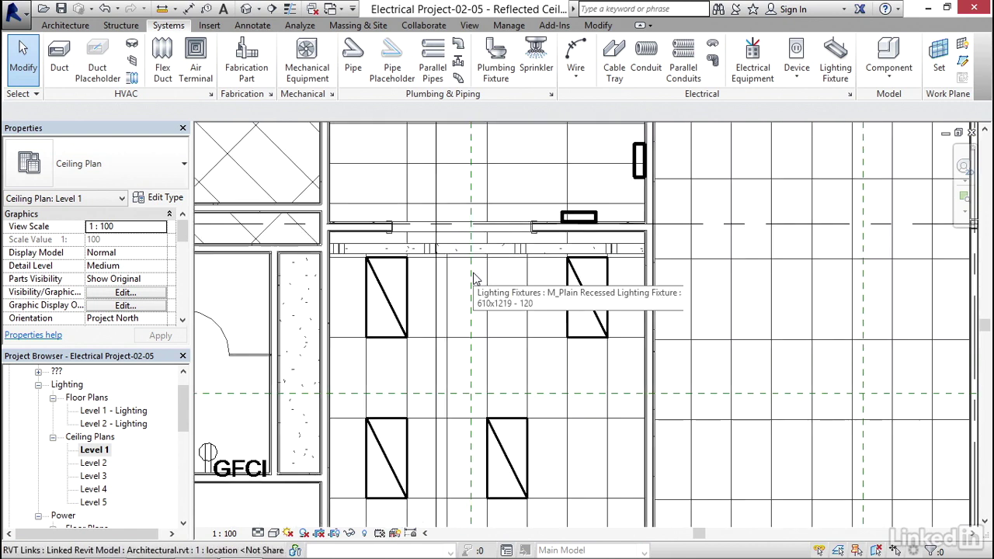